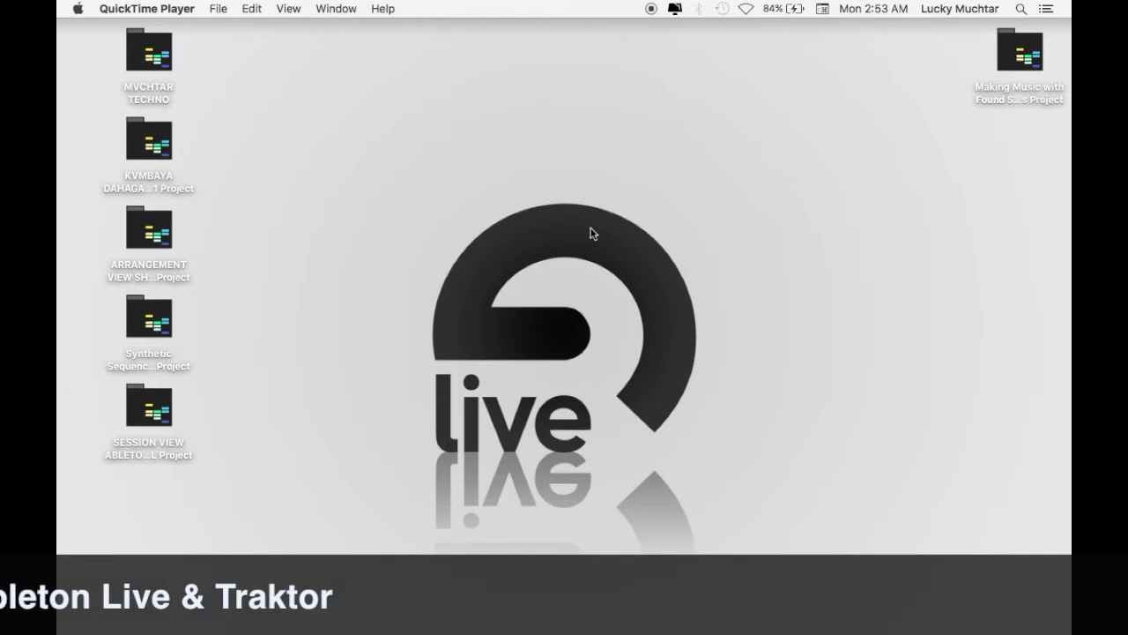
- Bring up the Cmd+Tab app switcher from the macOS desktop to reach Traktor Pro 2
key("super+Tab")
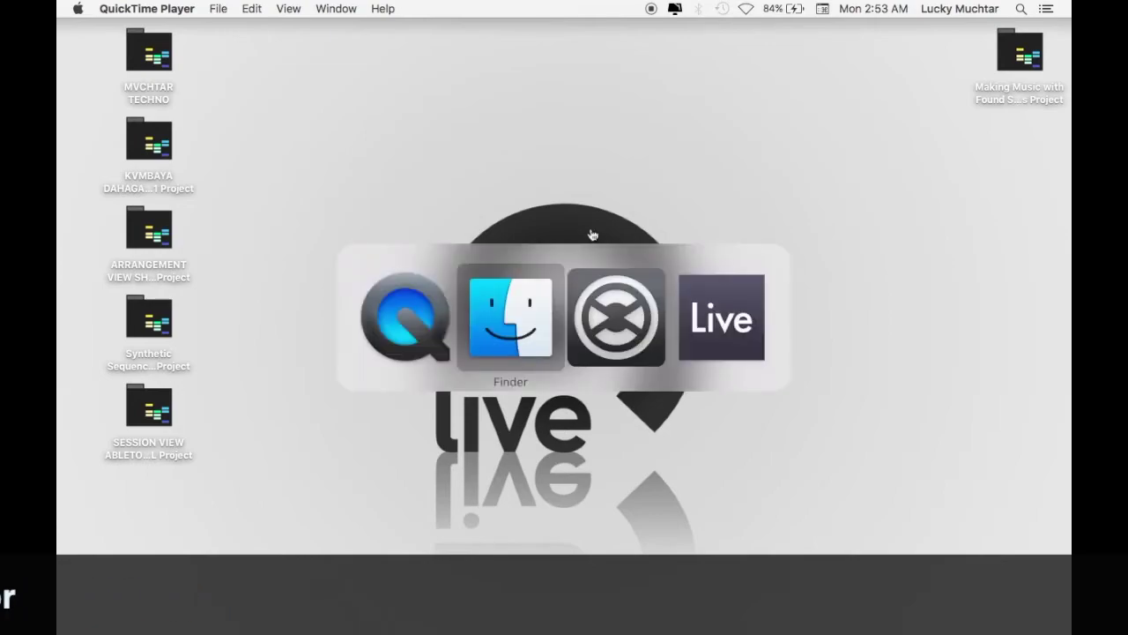
- Bring Traktor Pro 2 forward, with OYABUN on deck A and OYABUSHI on deck B at 122.00 BPM
key("super+Tab")
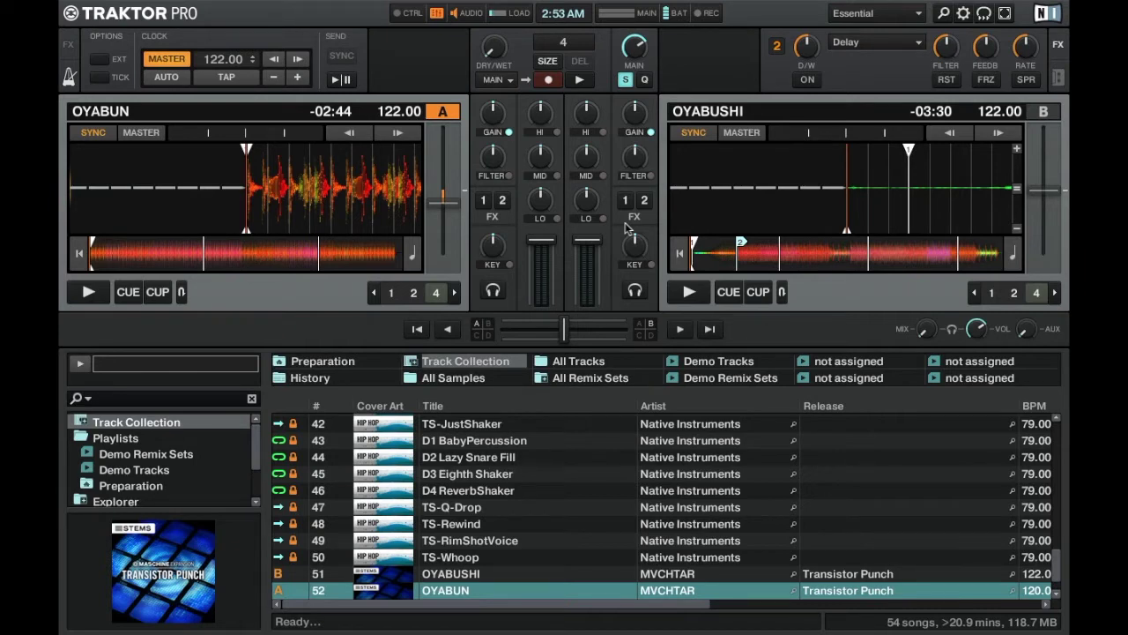
- Enable Send MIDI Clock in Traktor's MIDI Clock preferences, keeping the 0 ms sending offset
left_click(963, 14)
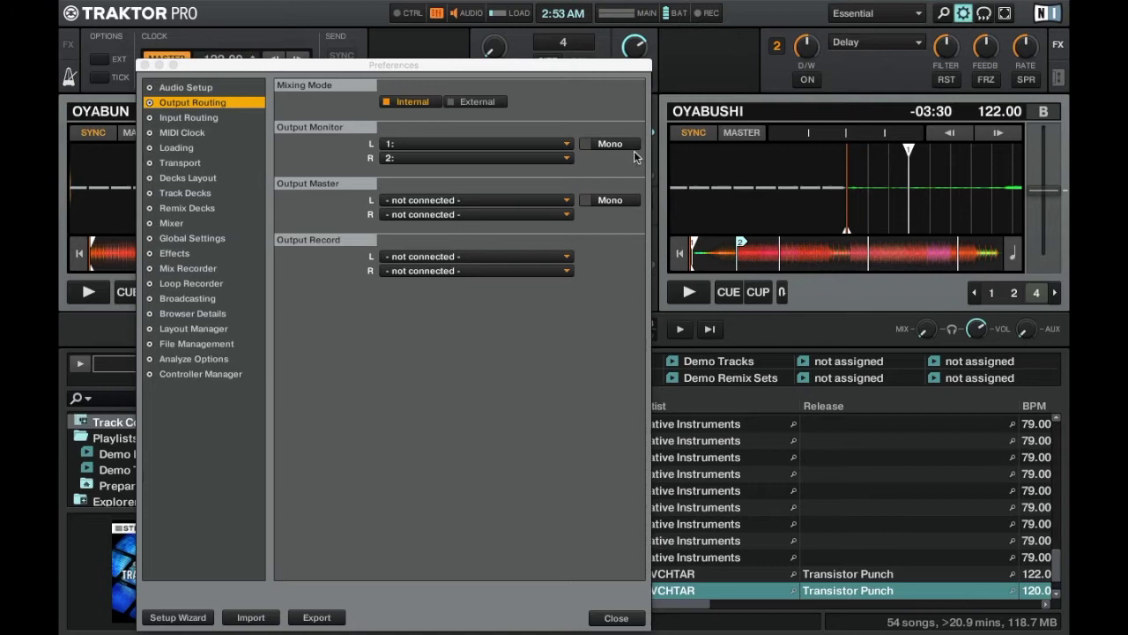
left_click(201, 373)
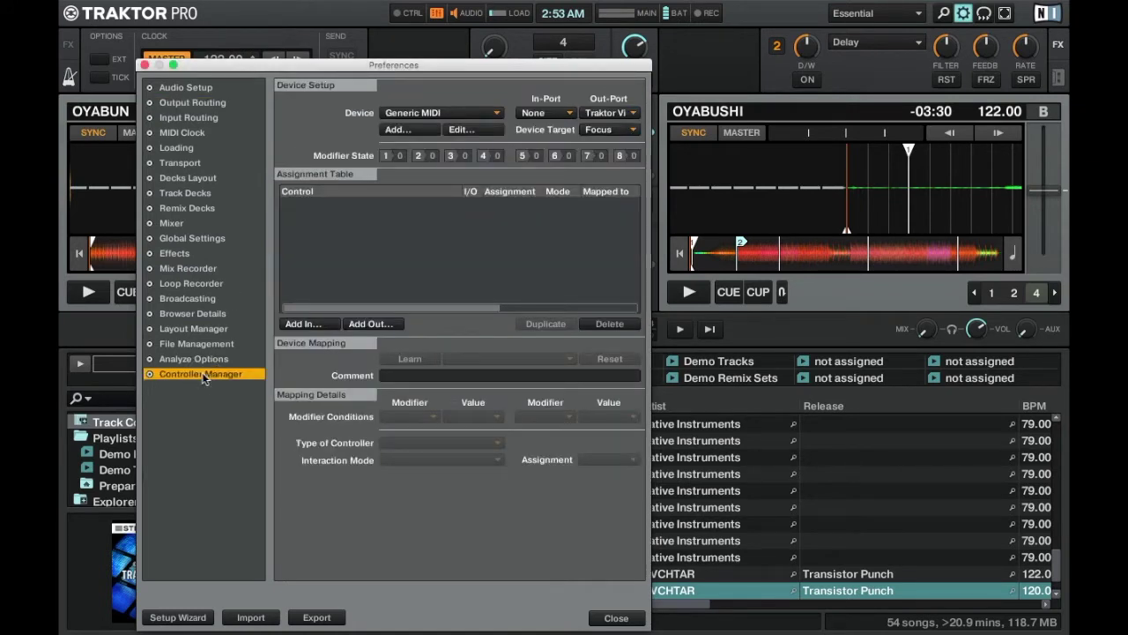
left_click(192, 133)
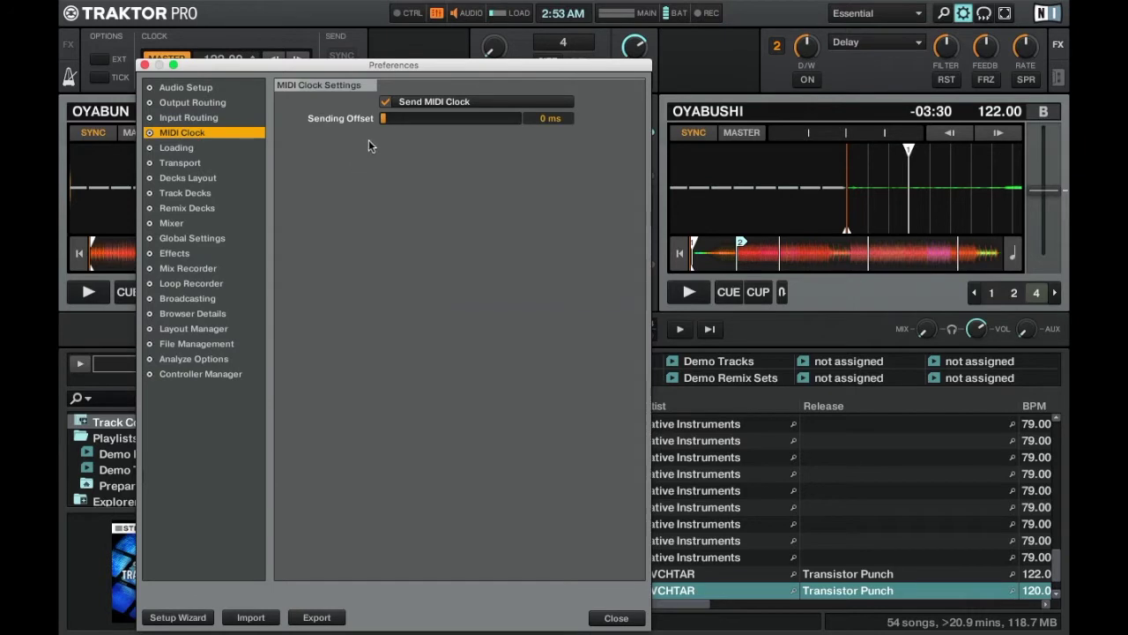
left_click(386, 102)
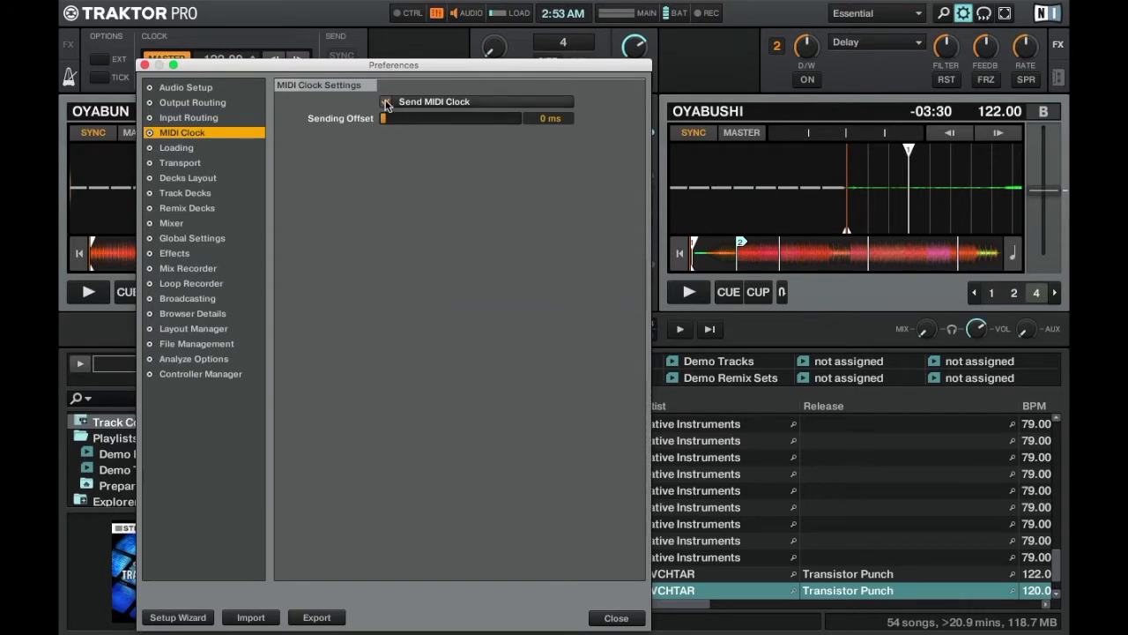
left_click(386, 102)
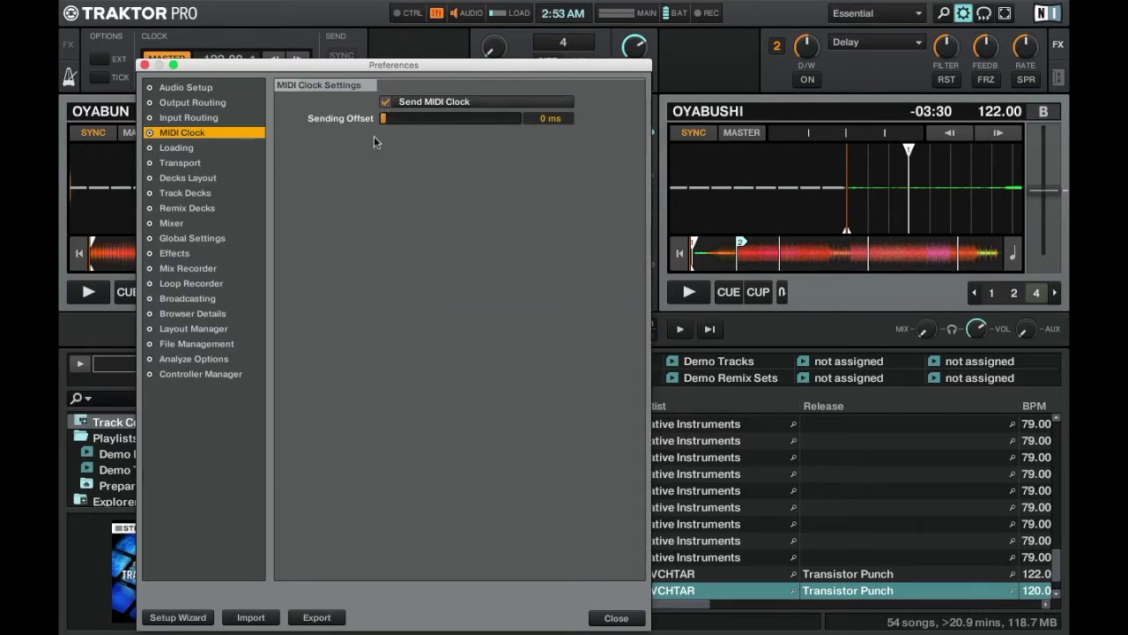
- Add a Generic MIDI controller with In-Port None and Out-Port Traktor Virtual Output, then close Preferences
left_click(220, 375)
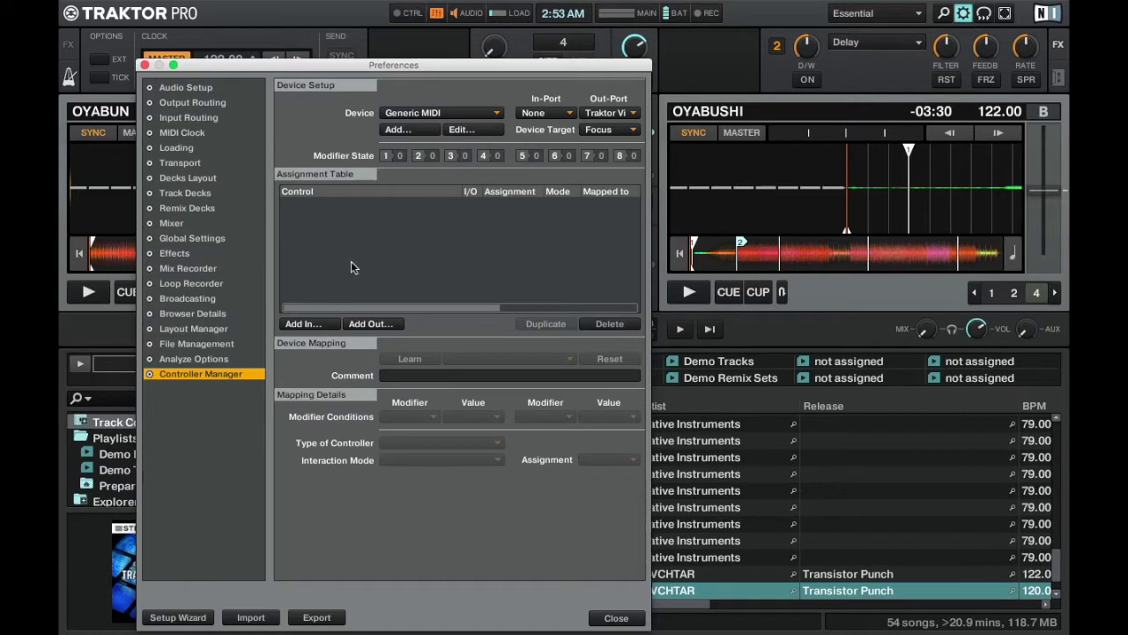
left_click(403, 131)
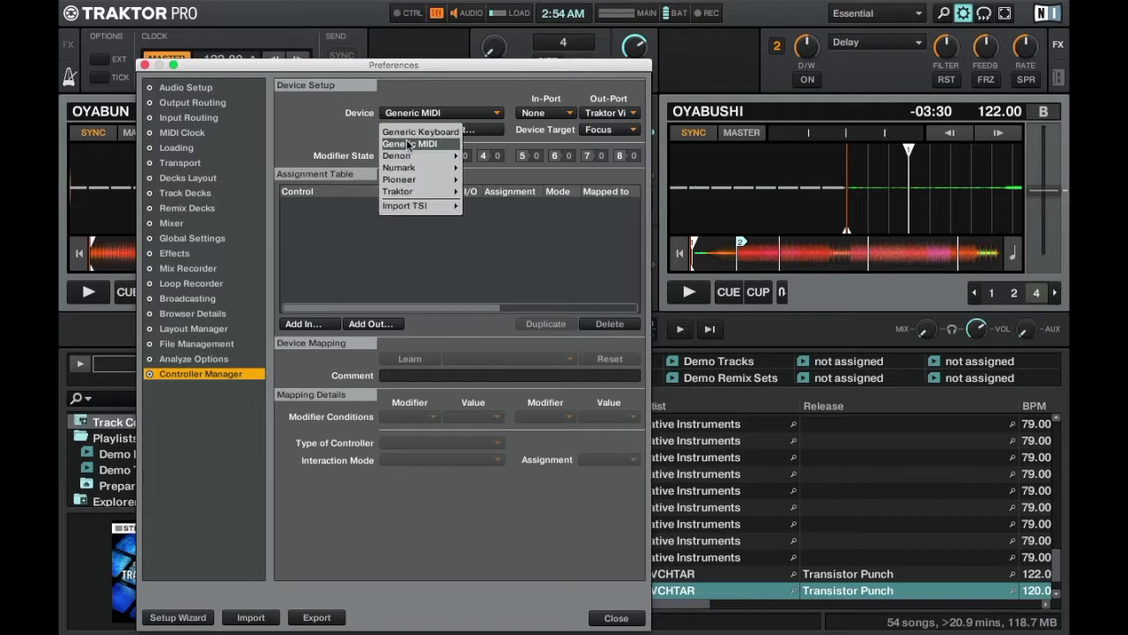
left_click(411, 147)
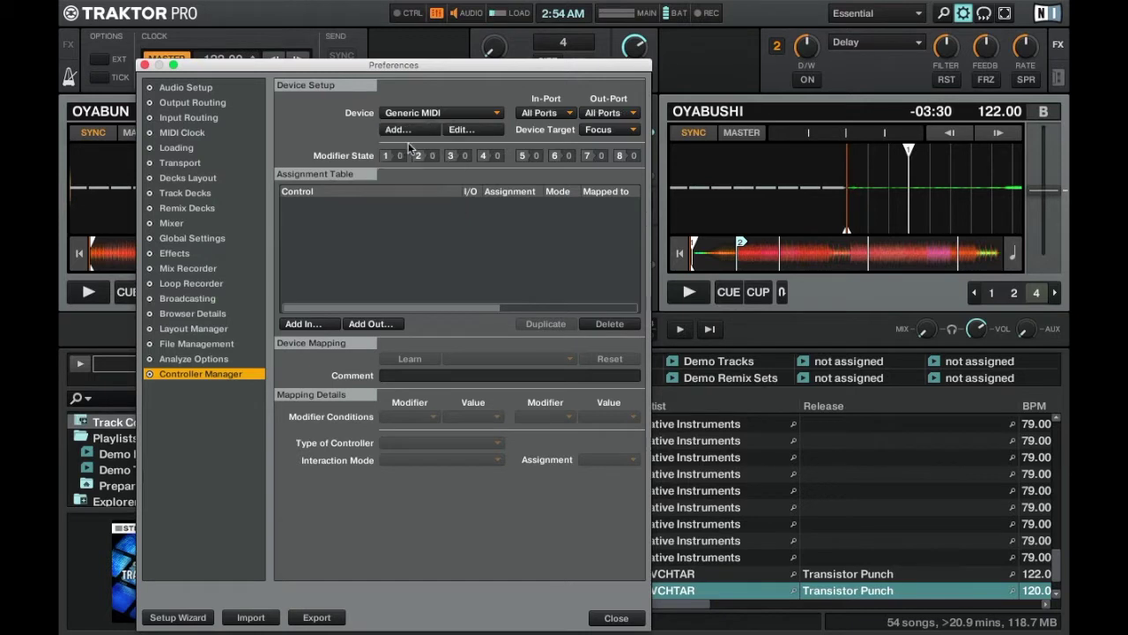
left_click(554, 116)
left_click(553, 120)
left_click(588, 114)
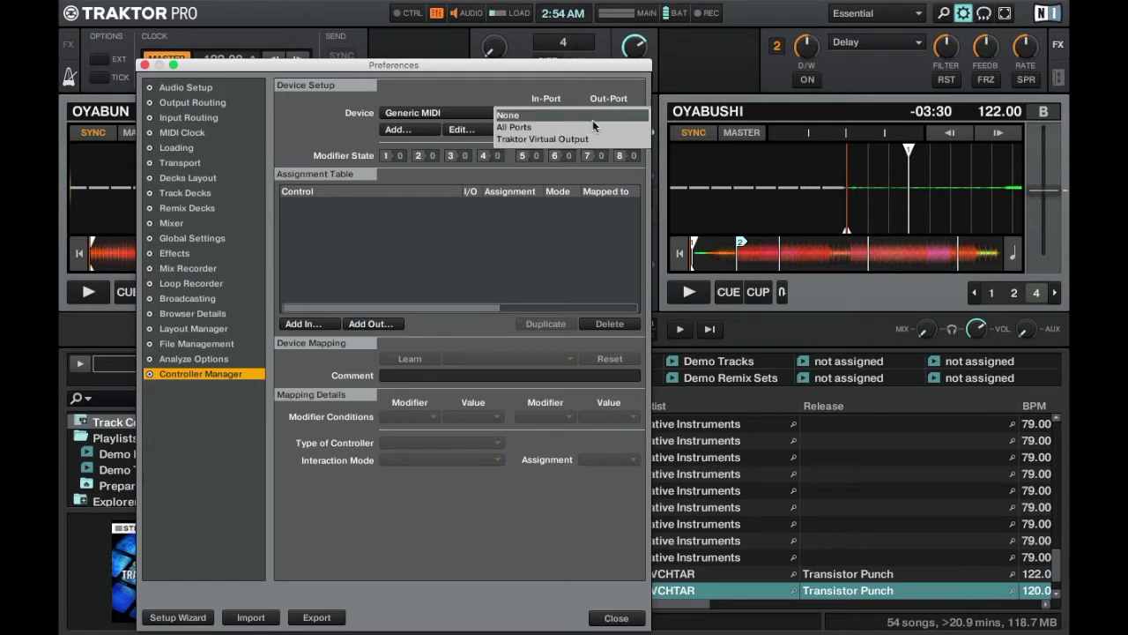
left_click(594, 139)
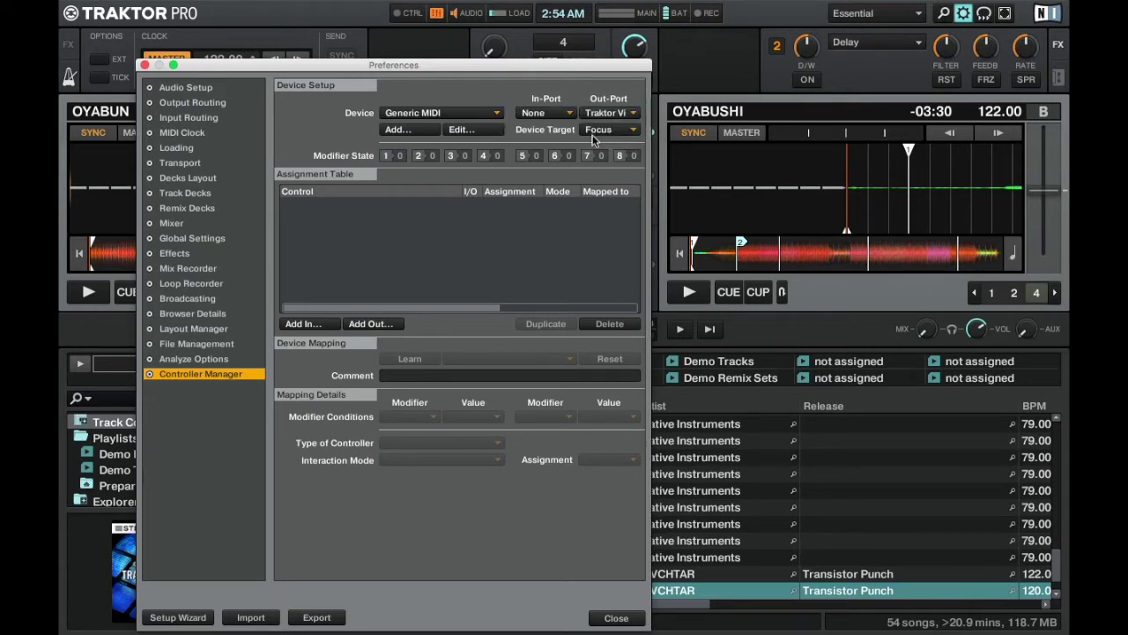
mouse_move(542, 629)
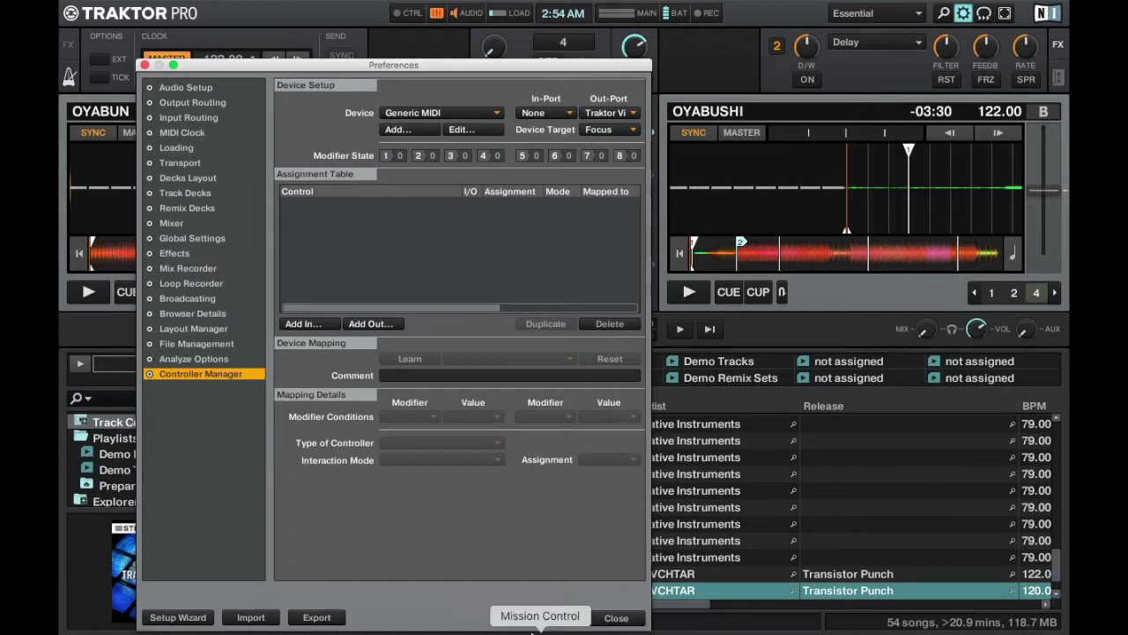
left_click(615, 617)
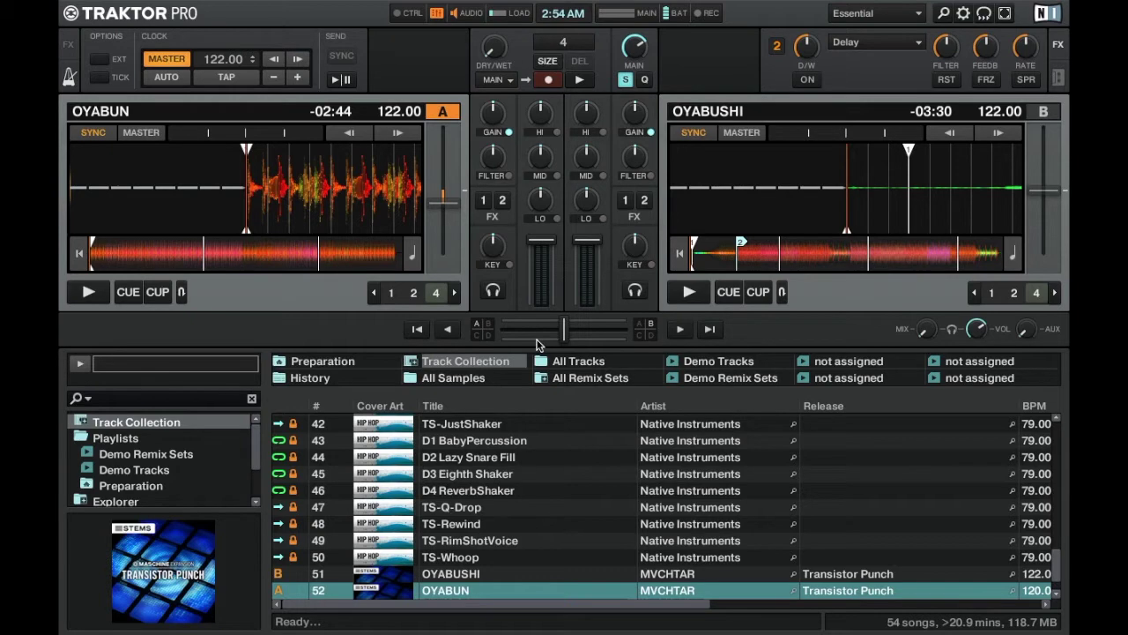
- In Live's Link/MIDI preferences, turn Track off for the Traktor Virtual Output input, then enable Link
key("super+Tab")
key("super+Tab")
key("super+Tab")
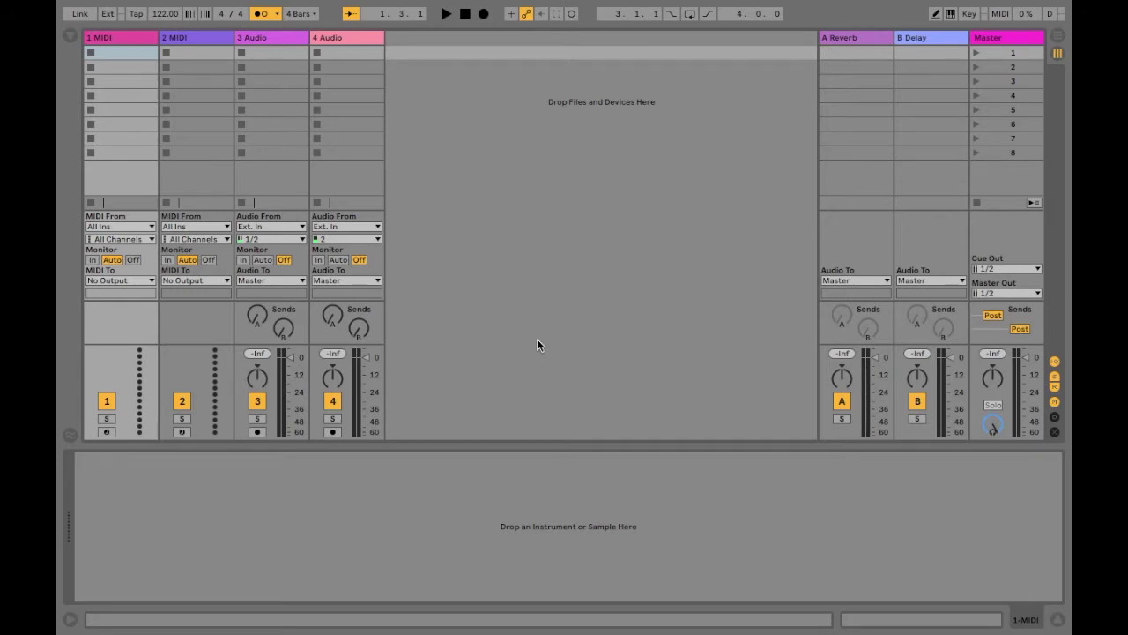
key("super+comma")
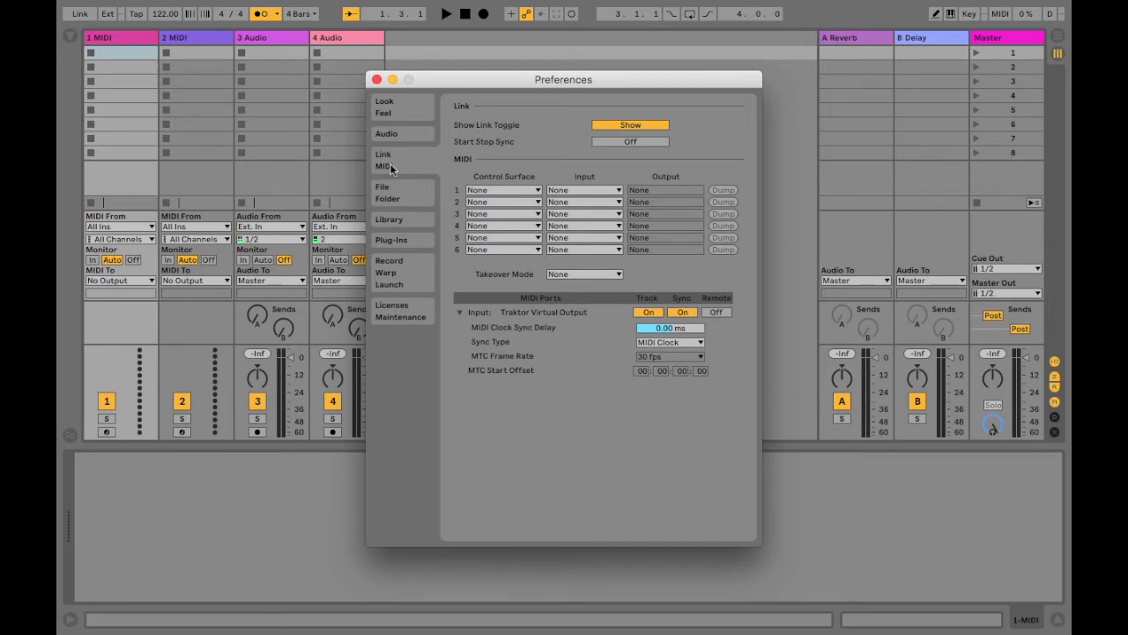
left_click(654, 315)
left_click(377, 80)
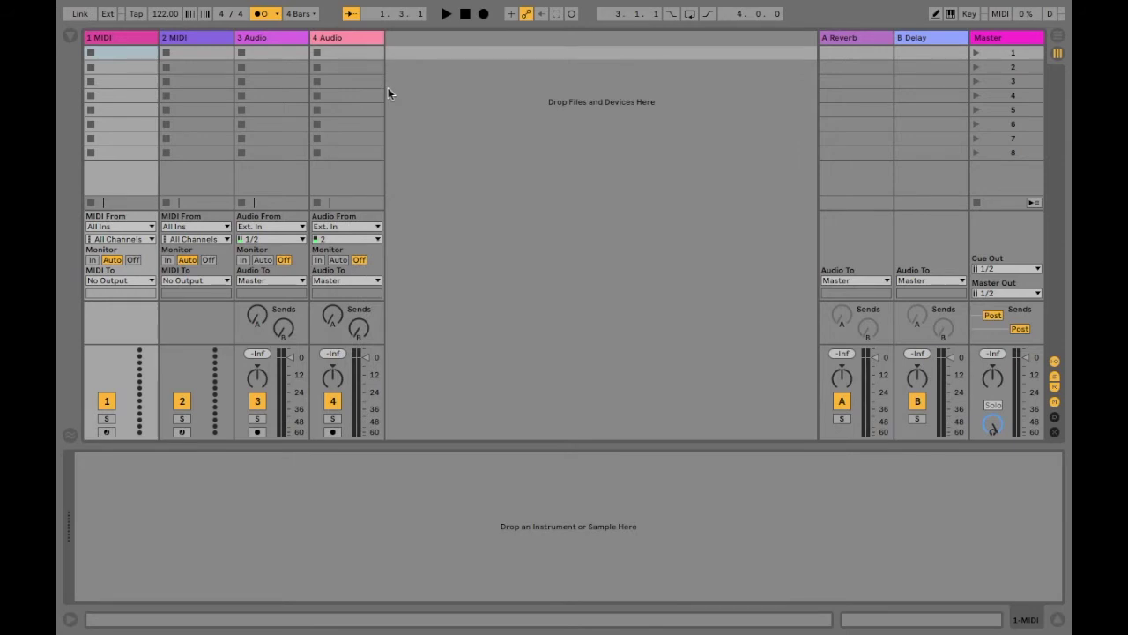
left_click(78, 14)
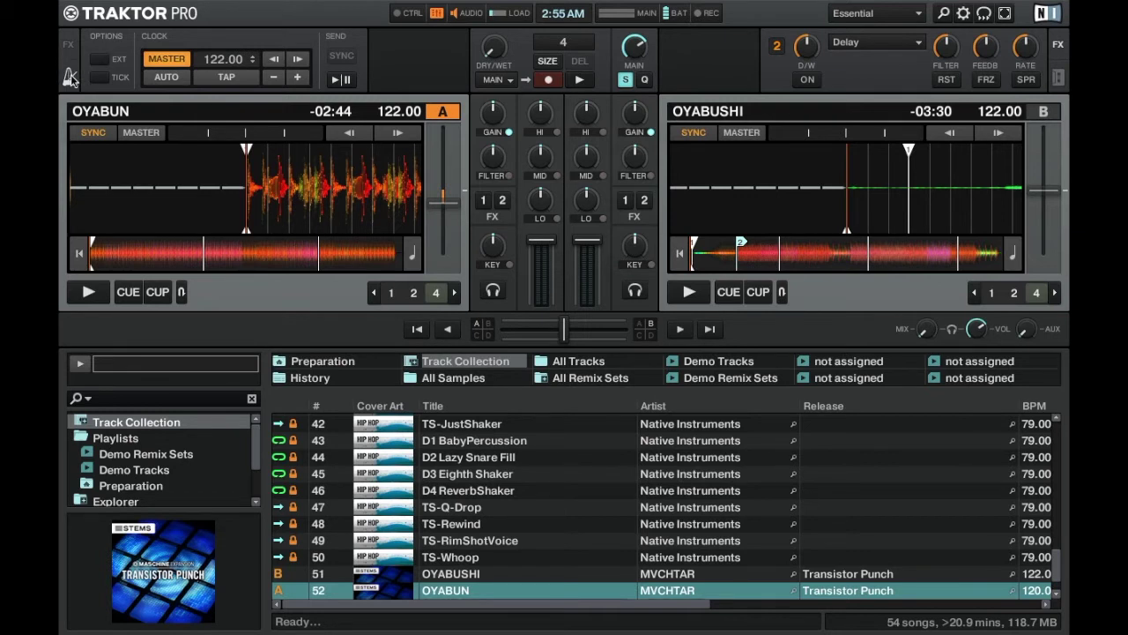
- Start Traktor's MIDI clock Send with TICK on, then return to Ableton Live
left_click(343, 80)
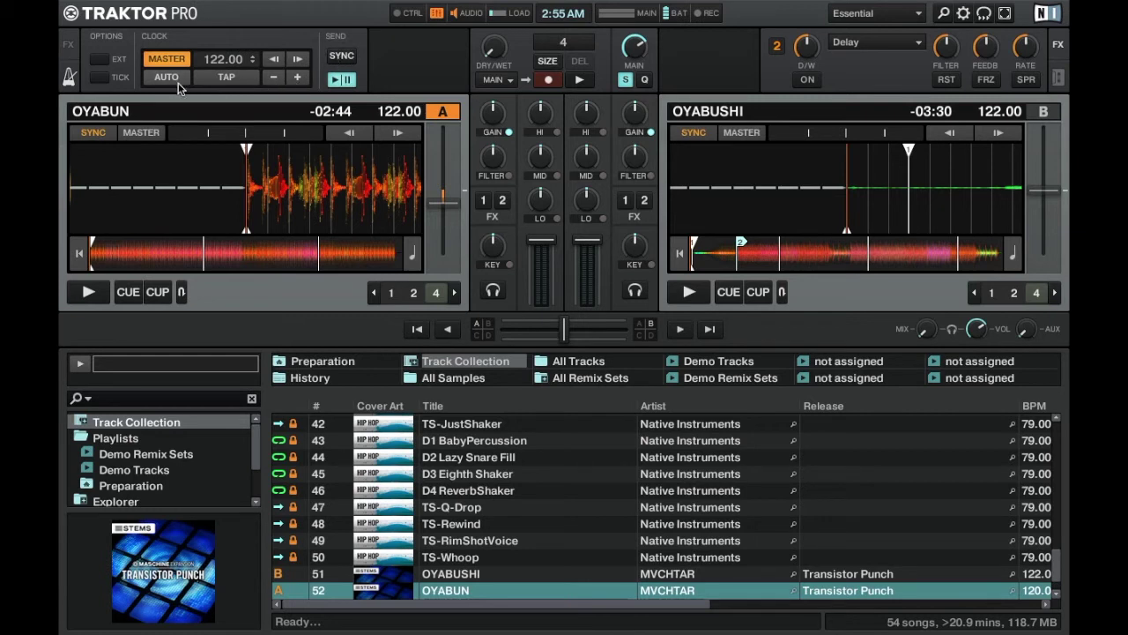
left_click(102, 80)
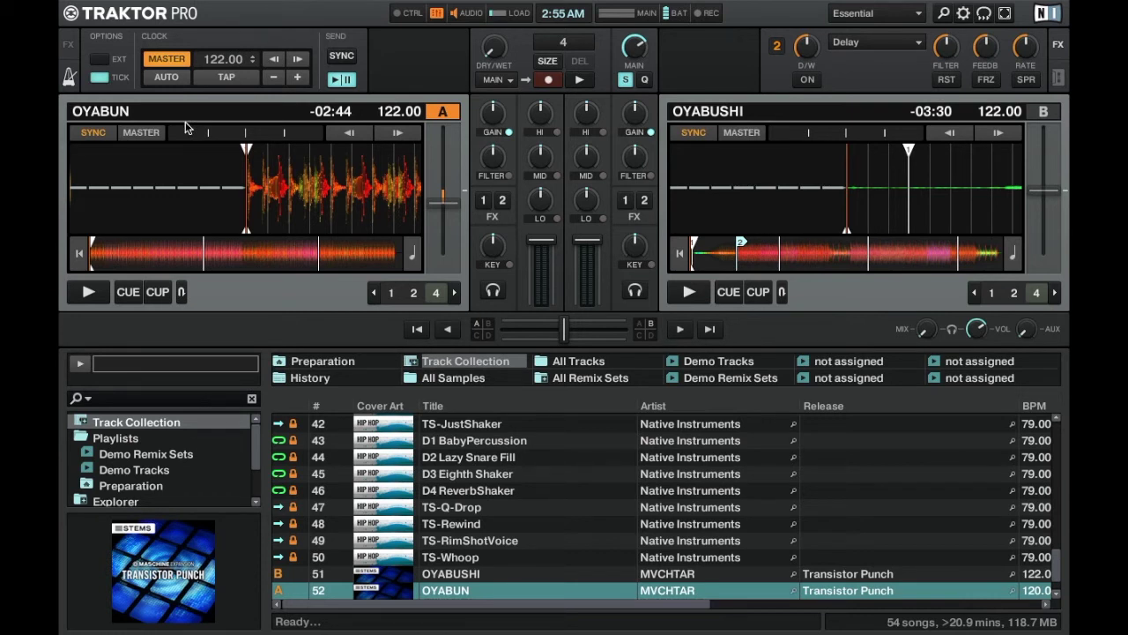
key("super+Tab")
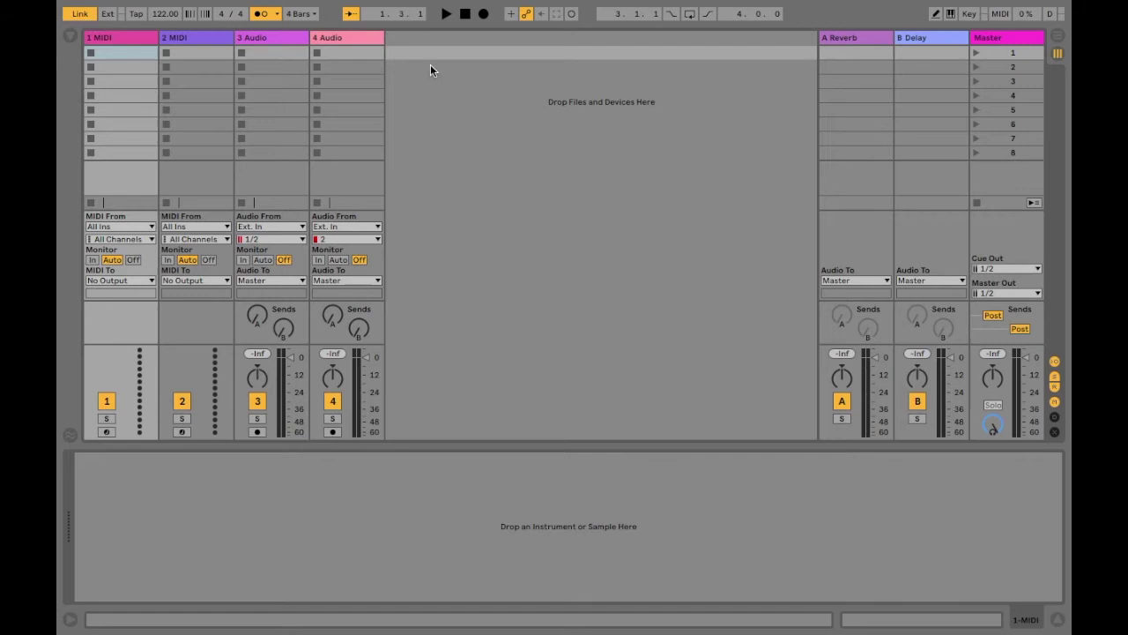
- Start Live's transport playing in step with Traktor's 122 BPM clock
left_click(446, 15)
mouse_move(116, 6)
- Raise the Traktor Virtual Output MIDI Clock Sync Delay to 8.00 ms and close Live's Preferences
key("super+comma")
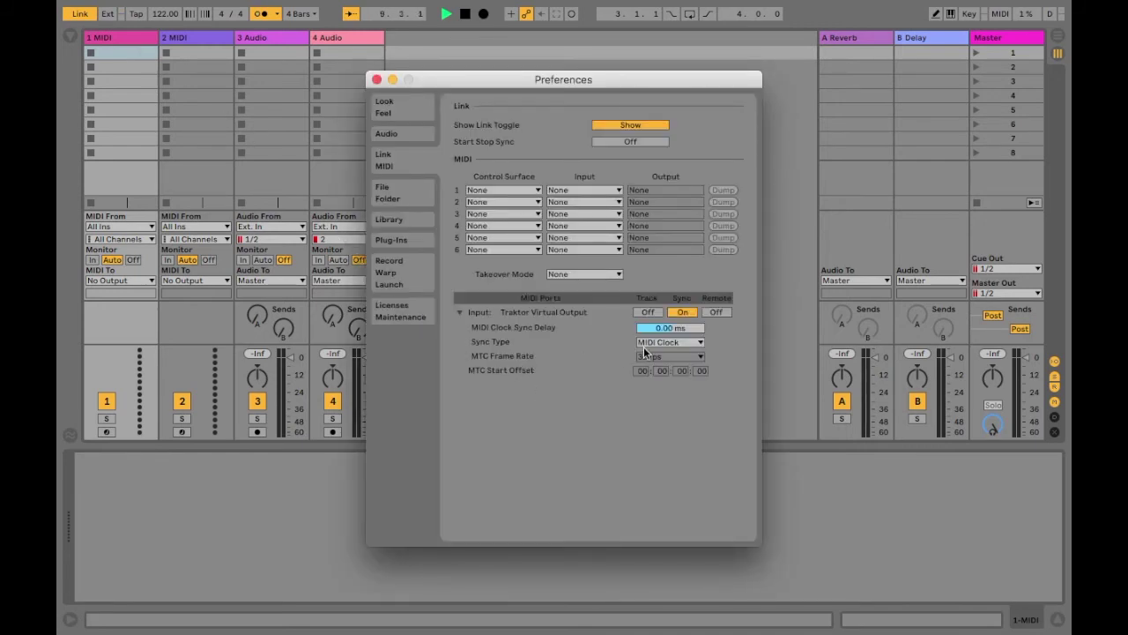
left_click_drag(660, 333, 660, 291)
left_click(377, 79)
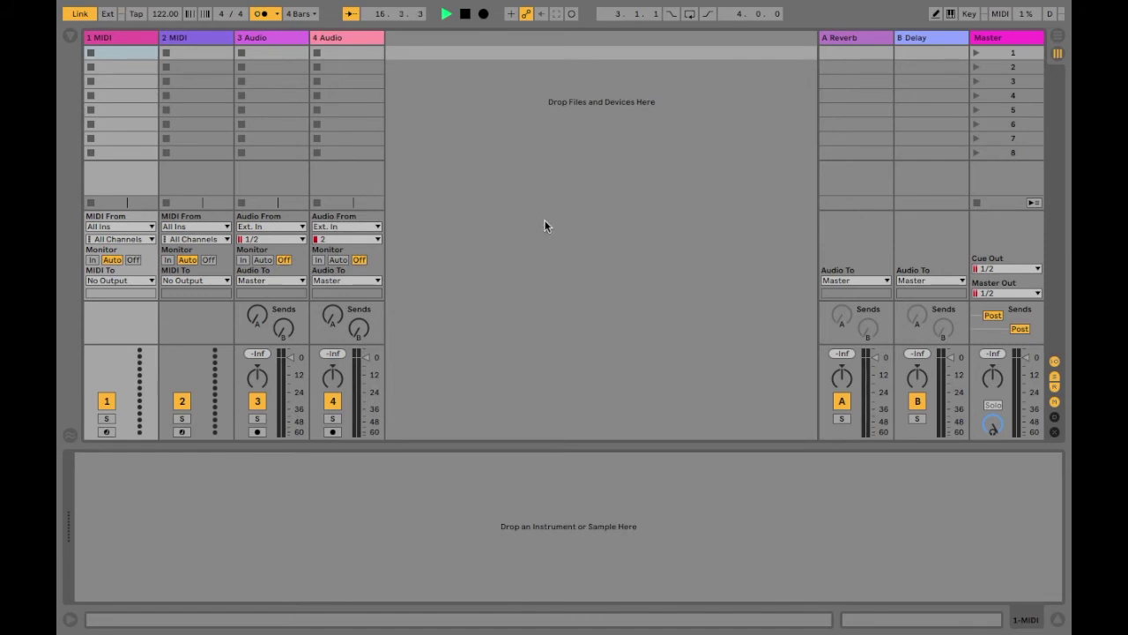
- Toggle Live's metronome, then turn off Traktor's clock TICK and stop its MIDI clock Send
left_click(266, 18)
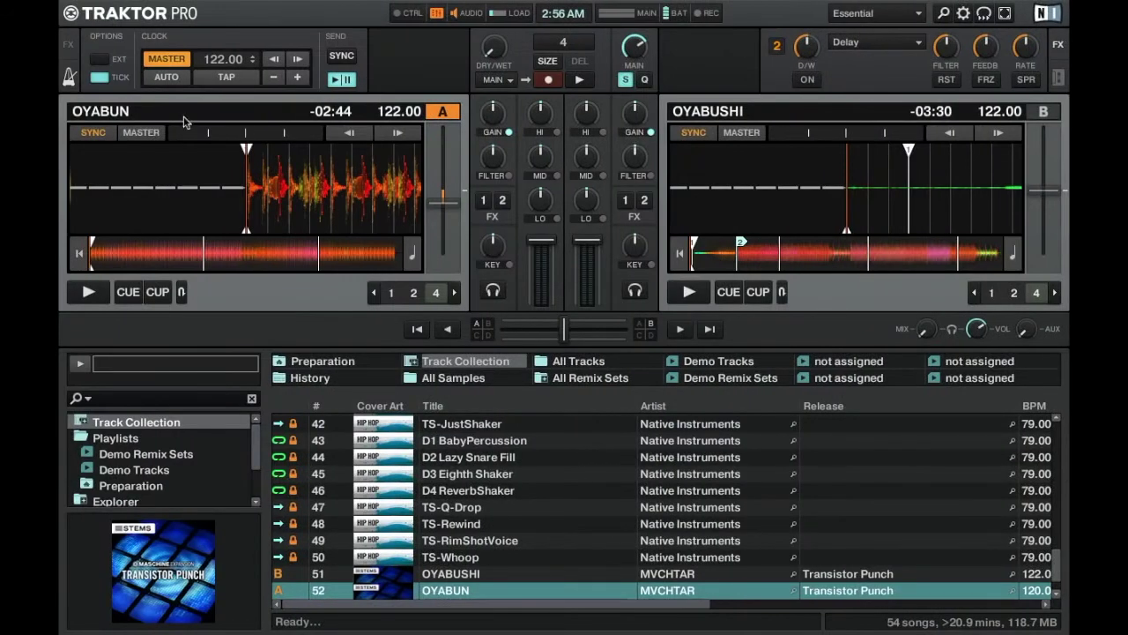
left_click(102, 77)
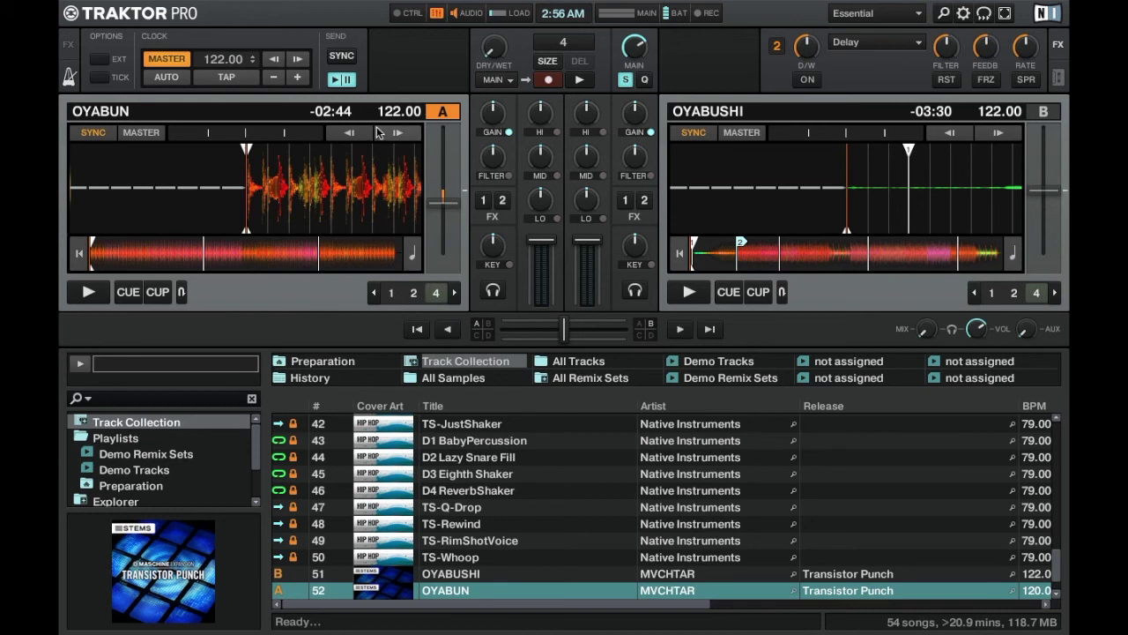
left_click(346, 81)
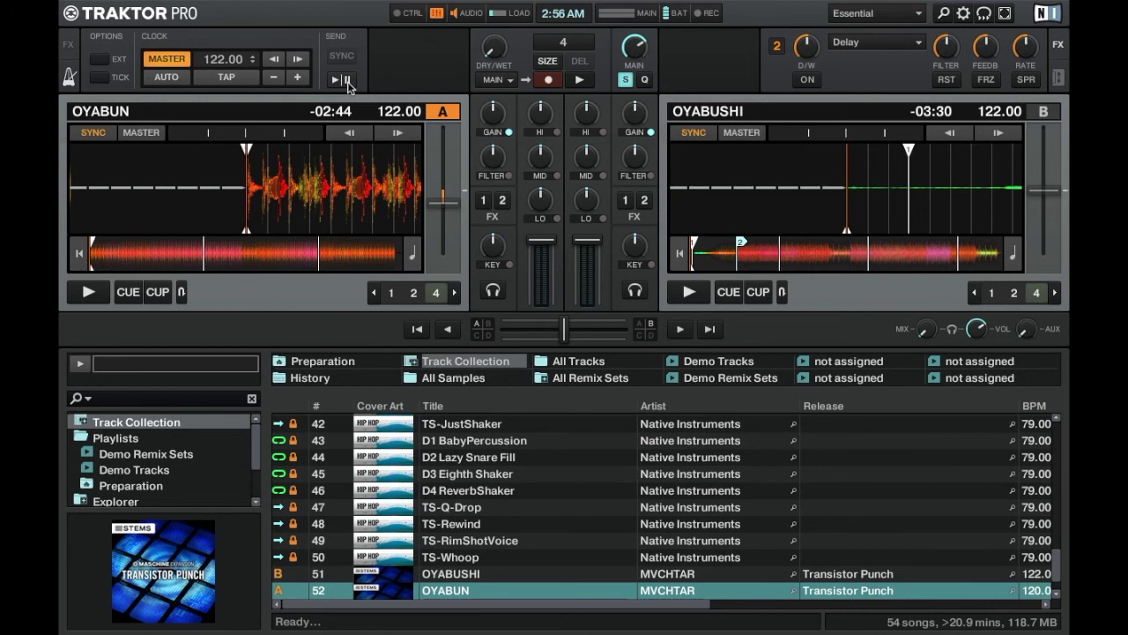
- Restart Traktor's MIDI clock Send and press SYNC to realign Live to 122.00 BPM
left_click(343, 80)
left_click(343, 56)
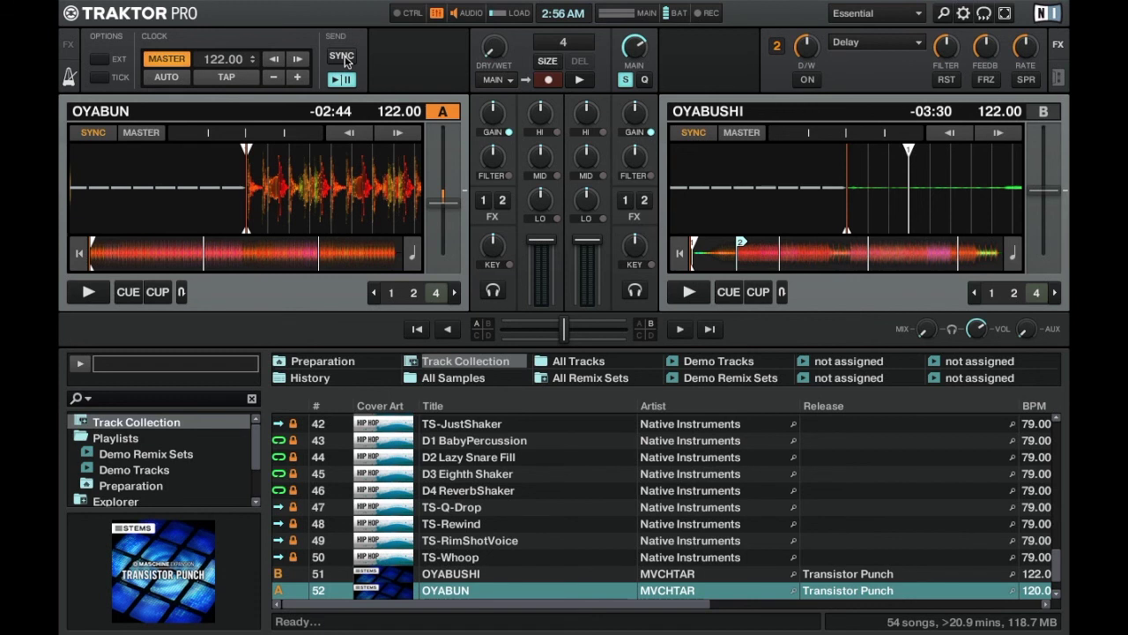